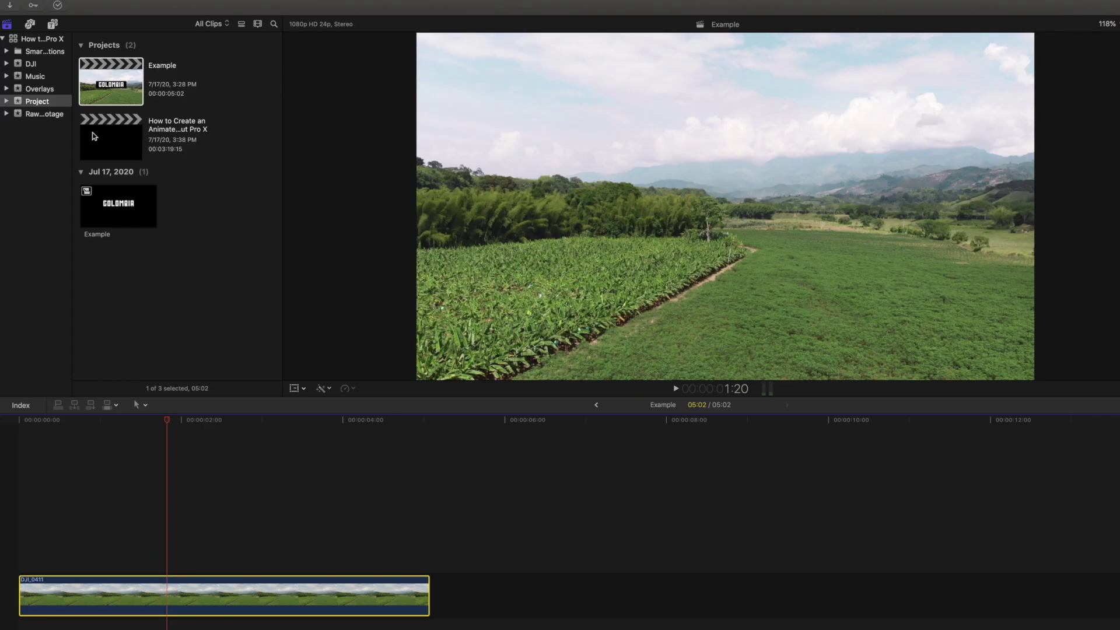
- Add a Basic Title above the farmland clip and trim it to the clip's 5:02 length
click(52, 25)
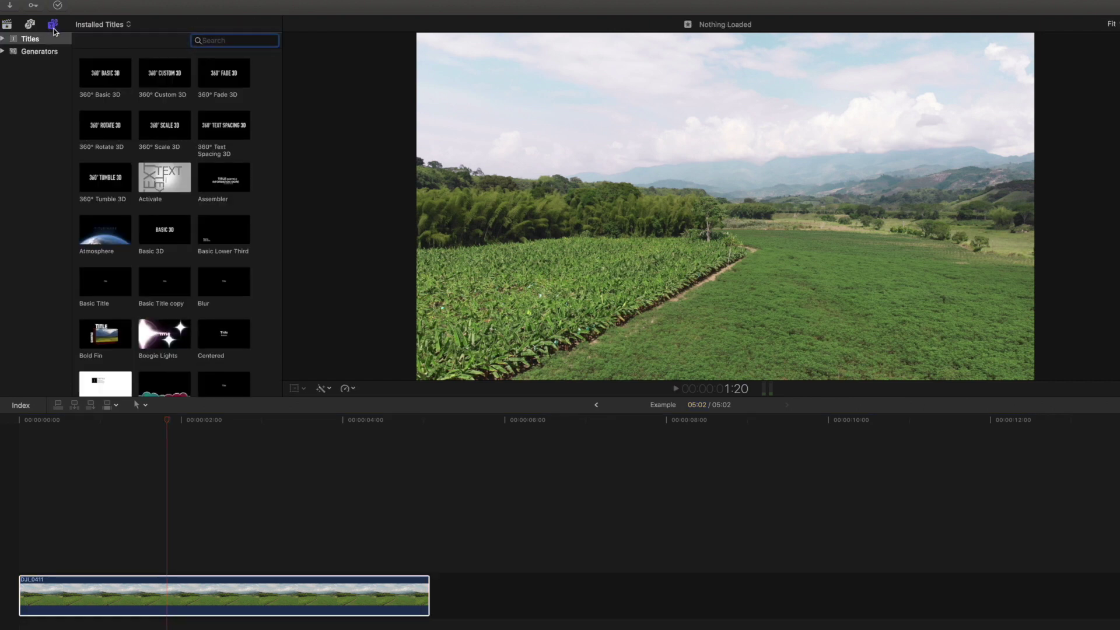
text(basic)
drag(100, 125, 22, 529)
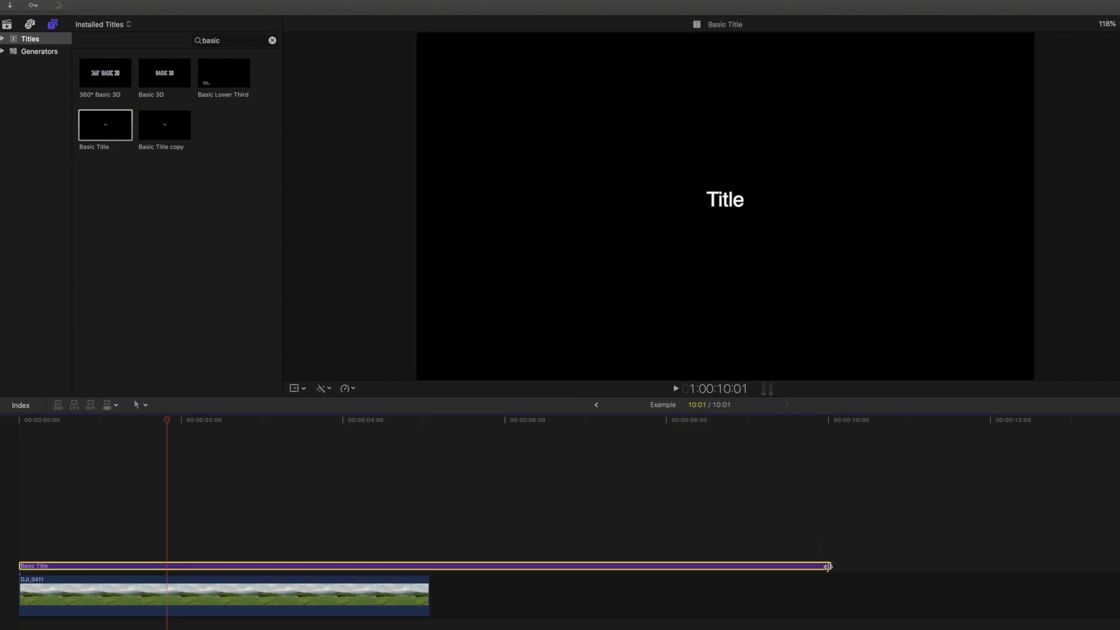
drag(828, 566, 429, 565)
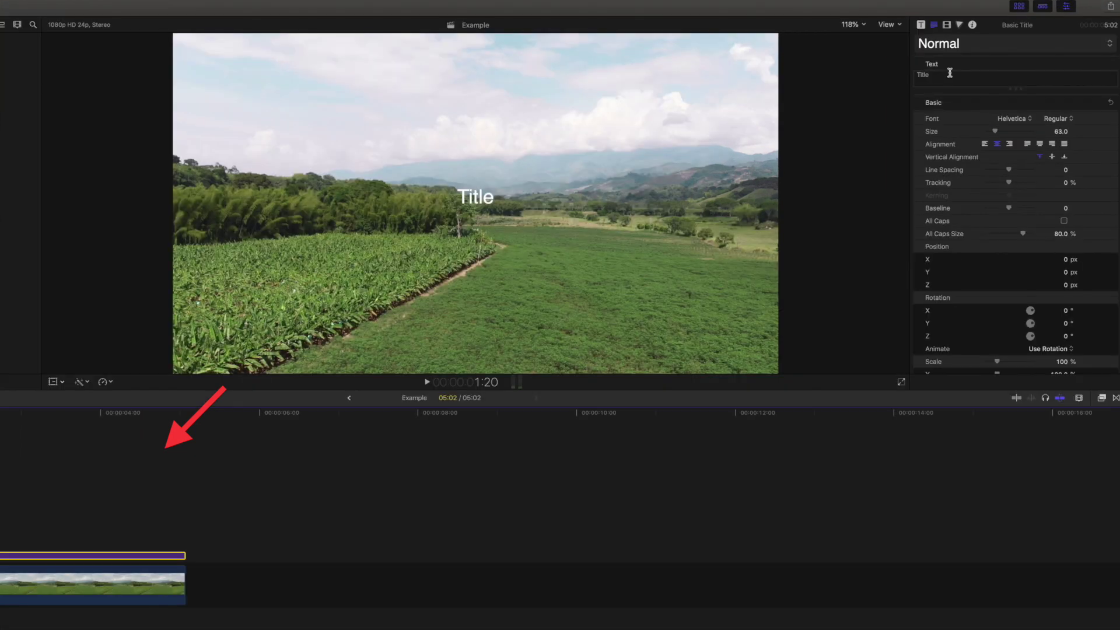
- Change the title text to Colombia in the Pulsar font at size 200
double_click(975, 64)
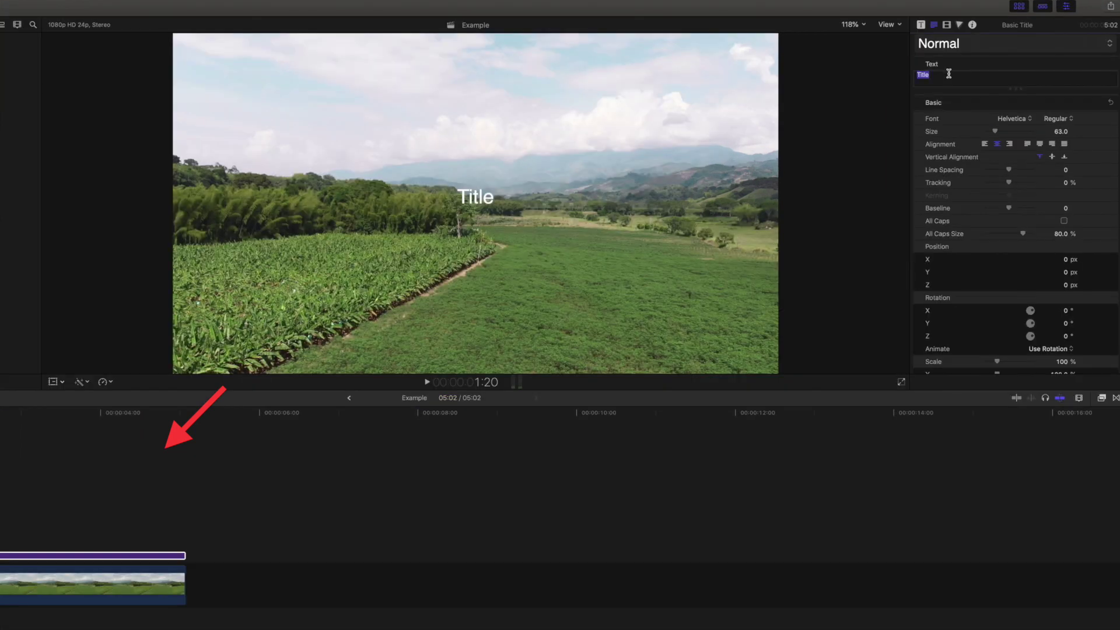
text(Colombia)
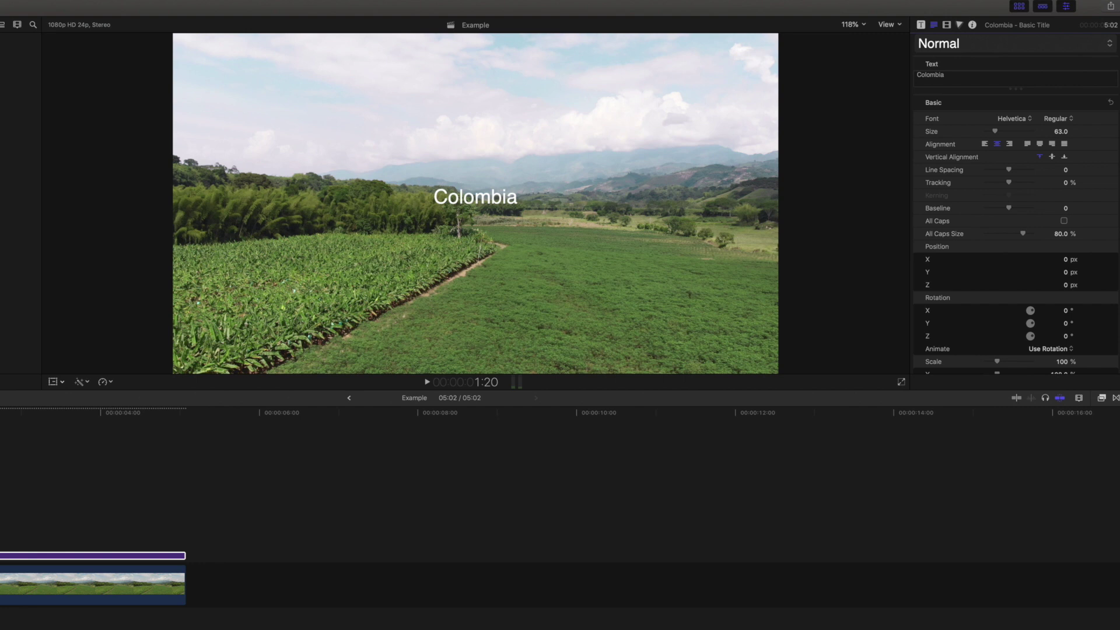
click(1023, 120)
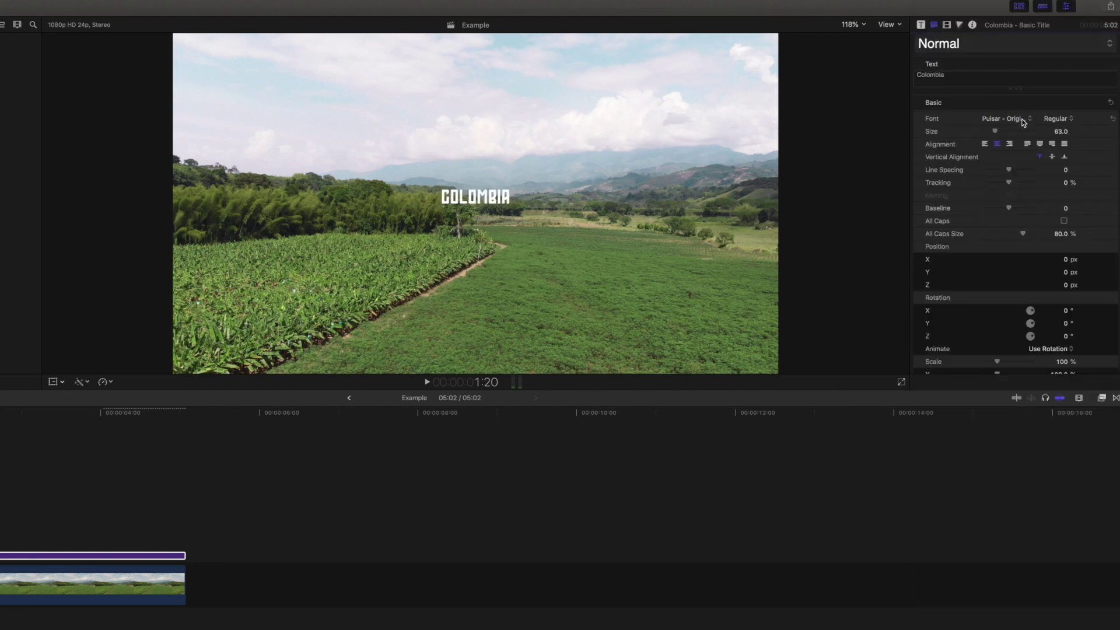
text(200)
key(Return)
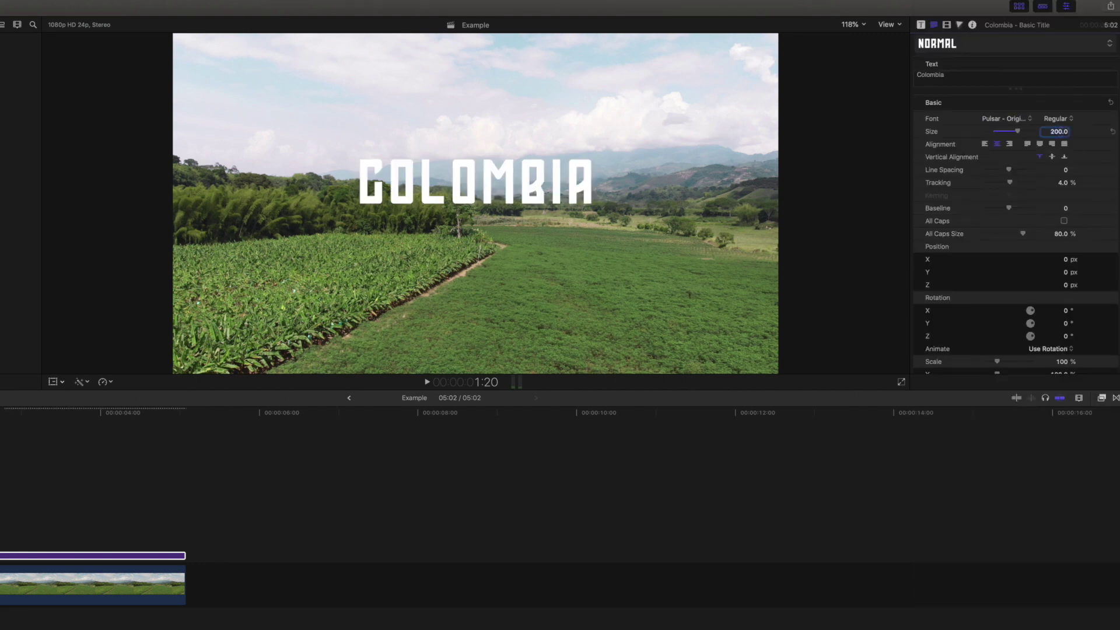
key(super+shift+a)
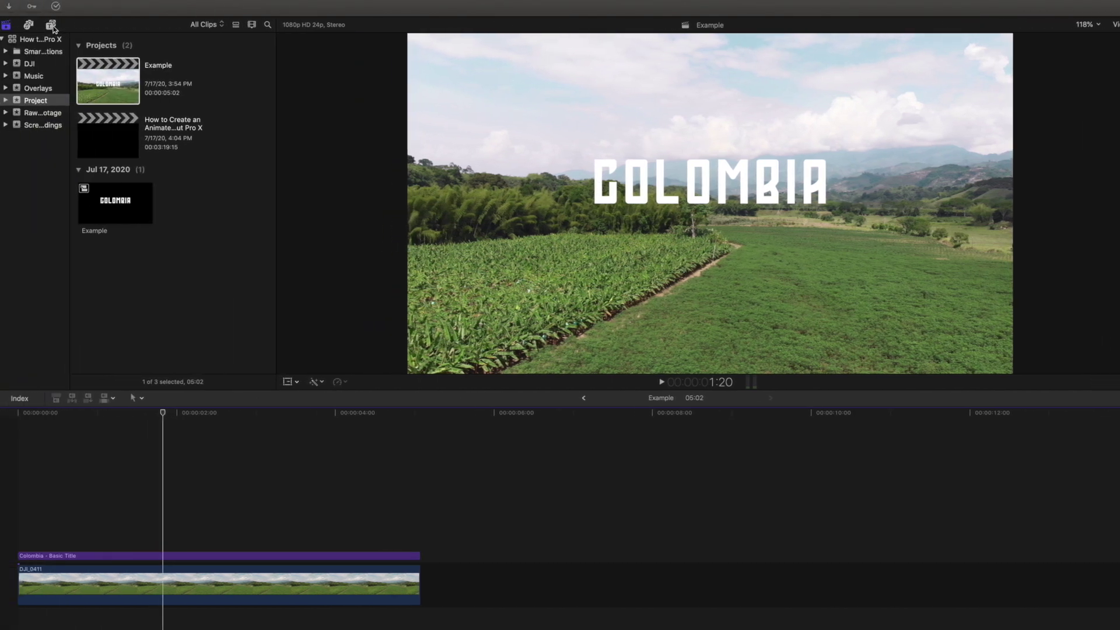
- Insert a Shapes generator between the title and footage, trimmed to 5:02
click(50, 25)
click(38, 51)
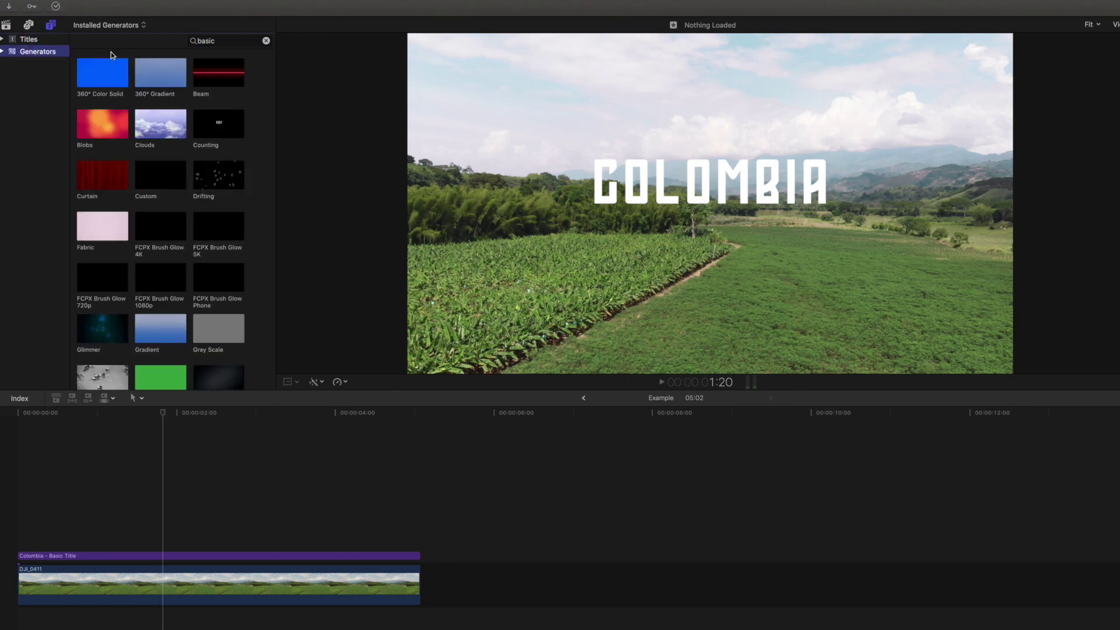
click(266, 41)
text(shape)
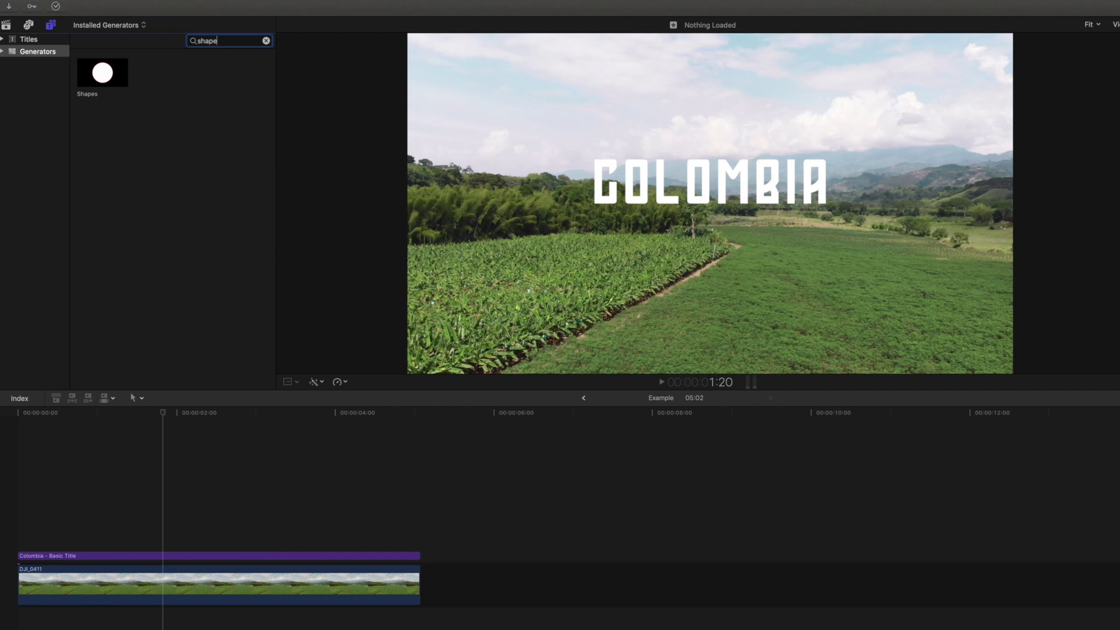
click(100, 73)
drag(100, 74, 19, 543)
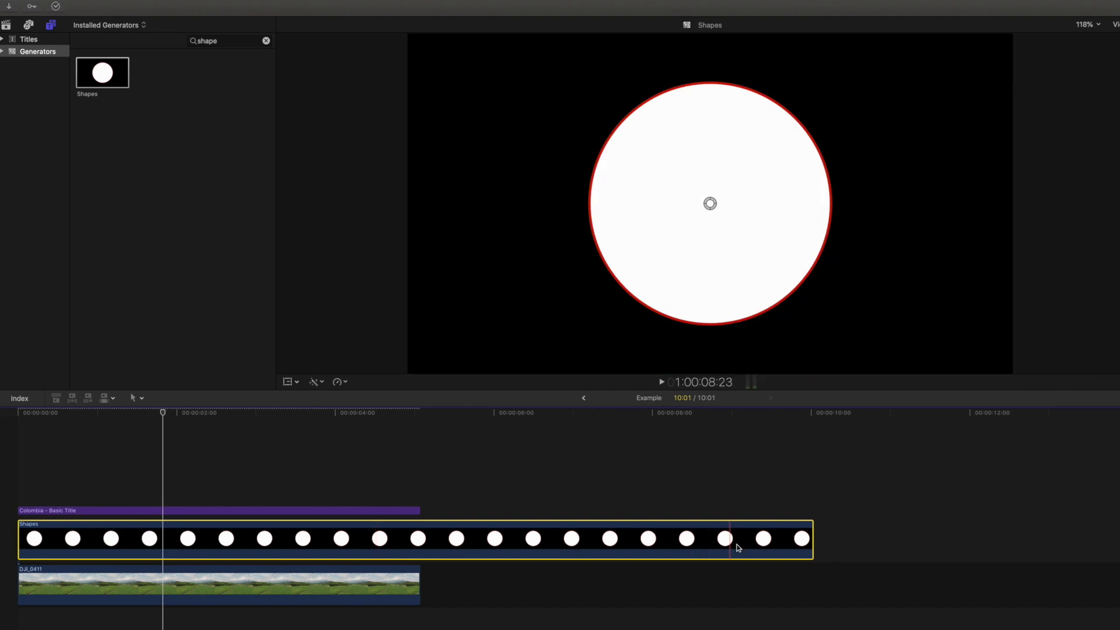
drag(812, 537, 419, 527)
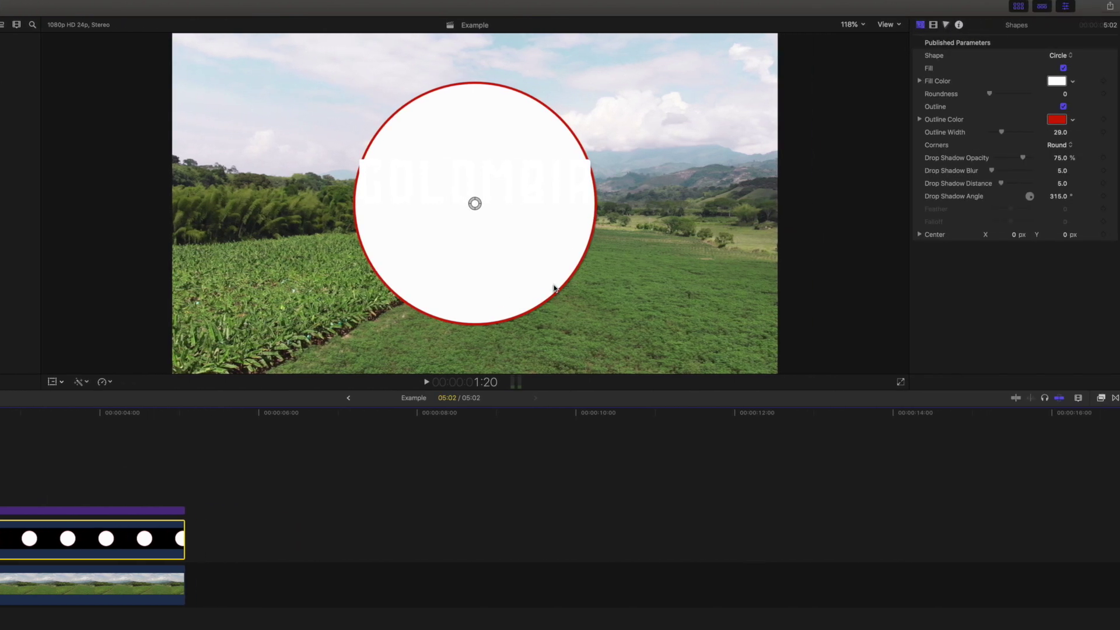
- Change the circle shape to a rectangle with a black fill
click(1067, 56)
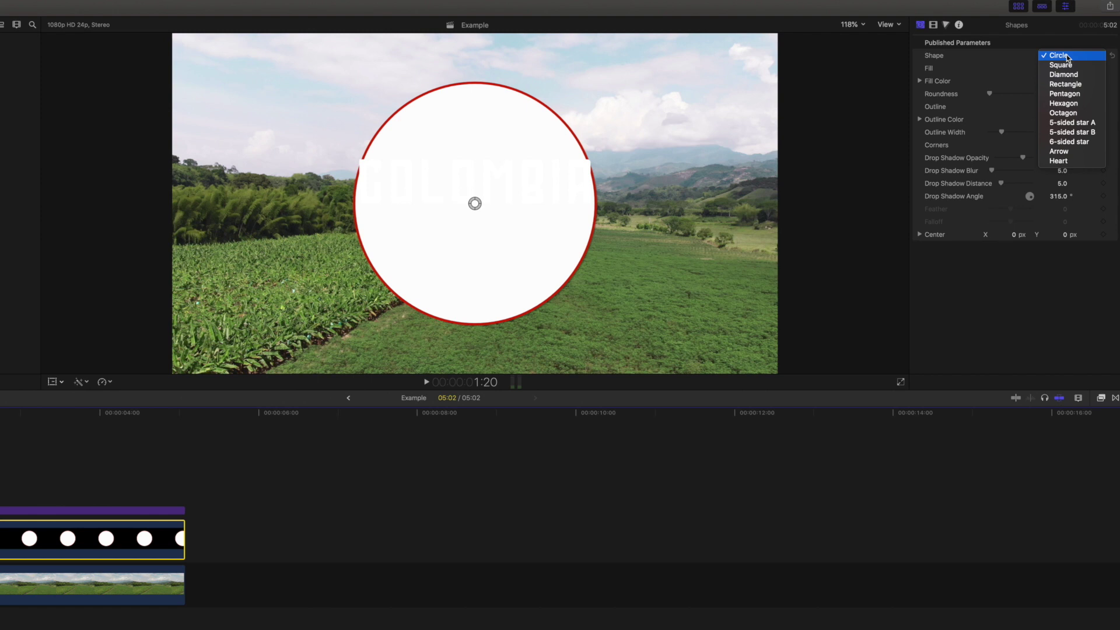
click(1067, 84)
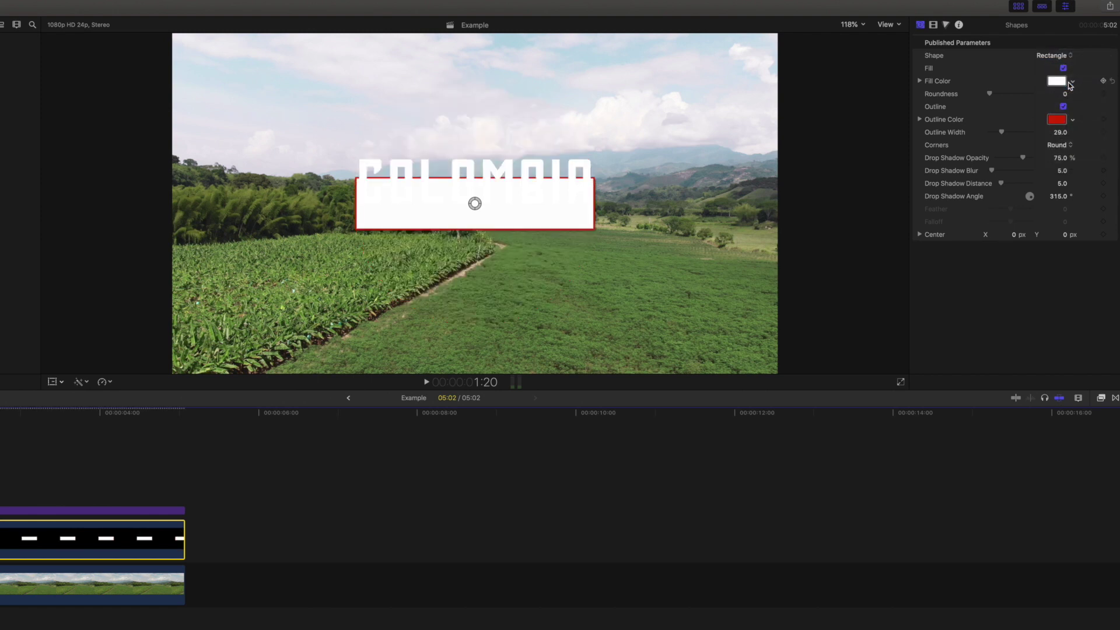
click(1056, 81)
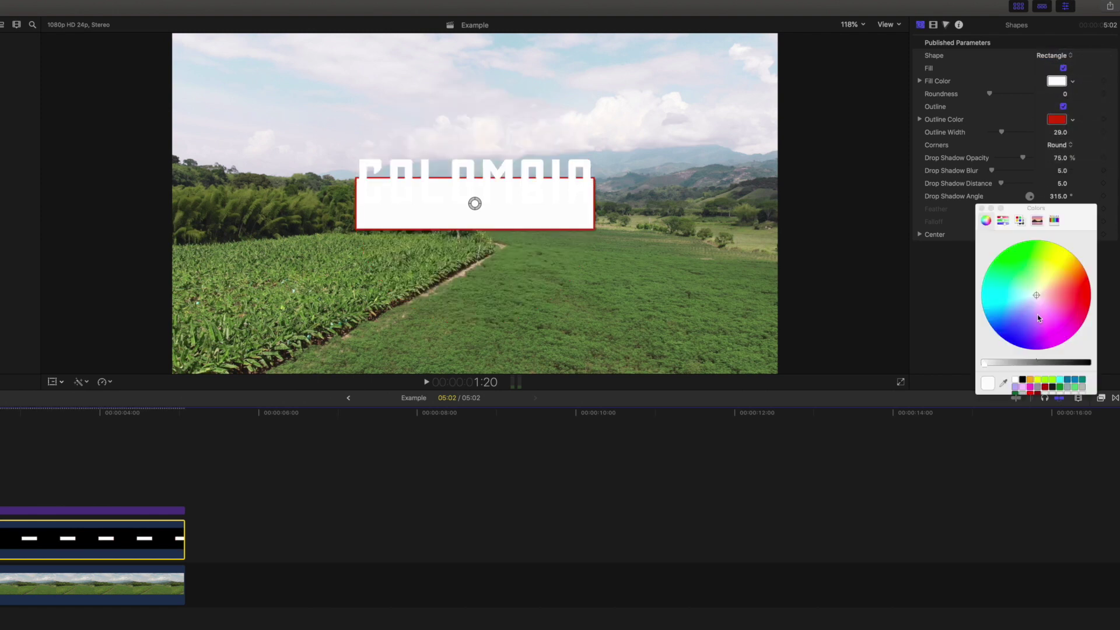
click(1022, 378)
click(981, 207)
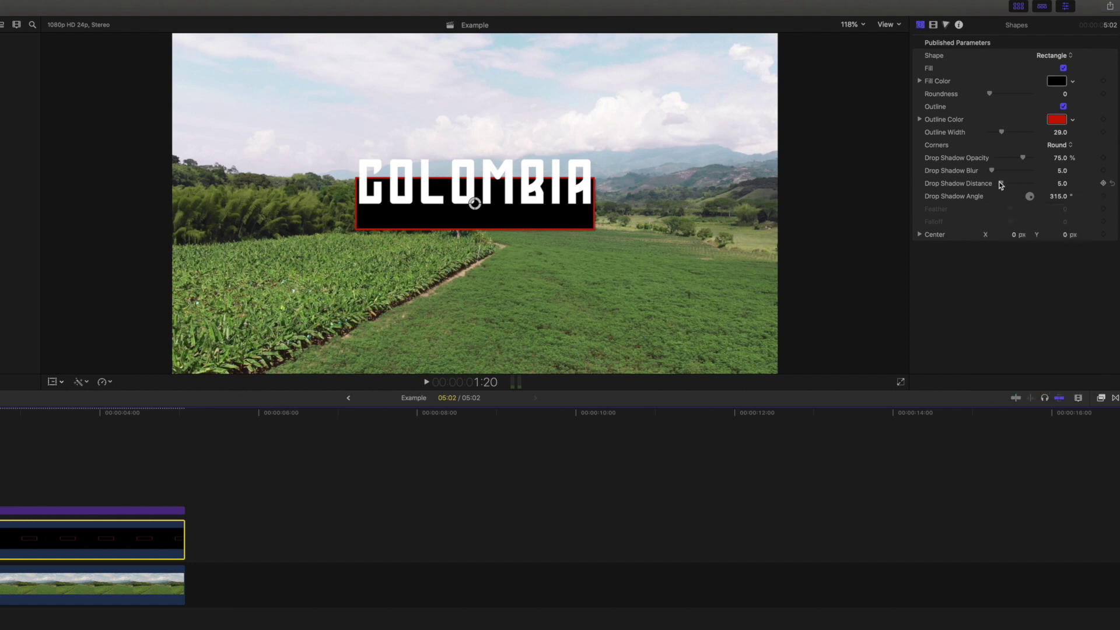
- Give the rectangle roundness 5 and remove its red outline
click(1063, 94)
text(5)
key(Return)
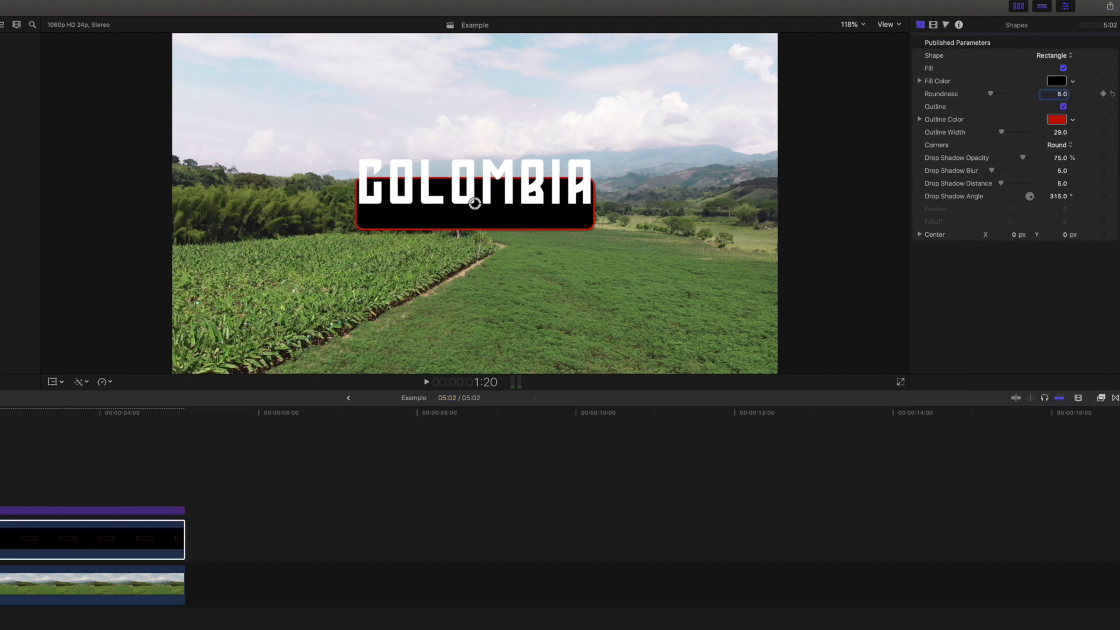
click(1063, 106)
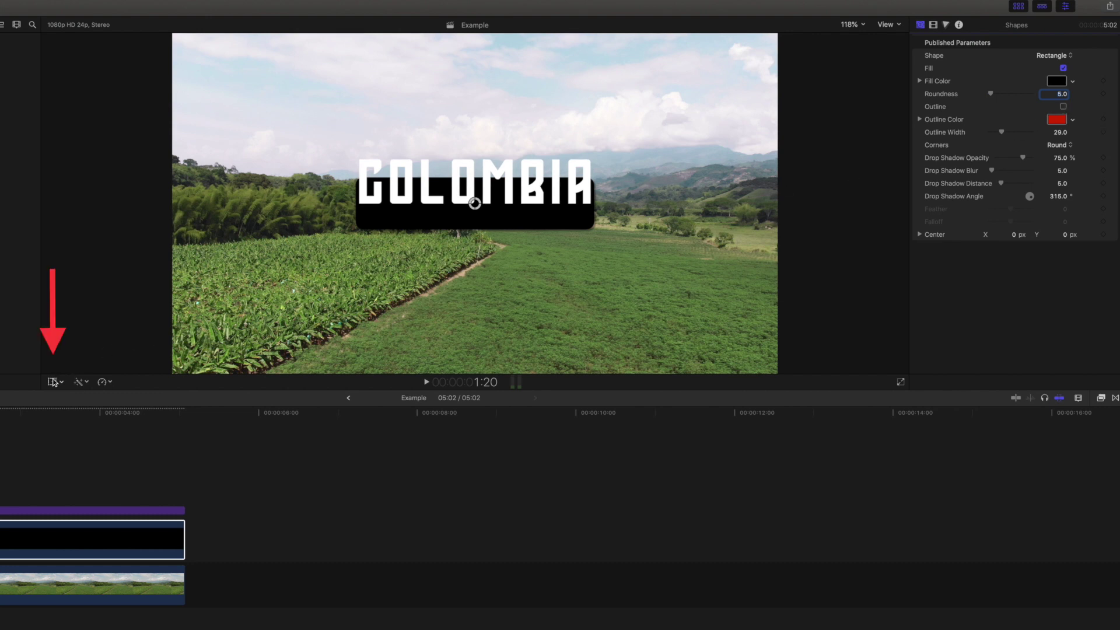
click(52, 382)
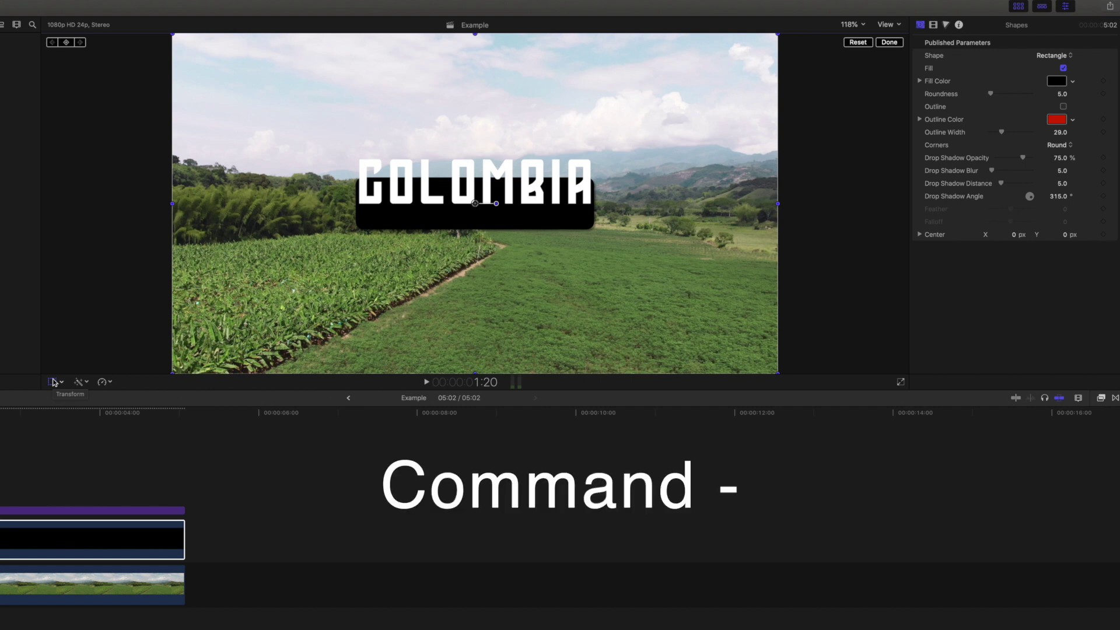
- Make the black rectangle taller, centre it behind COLOMBIA, and finish the shape edit
key(super+minus)
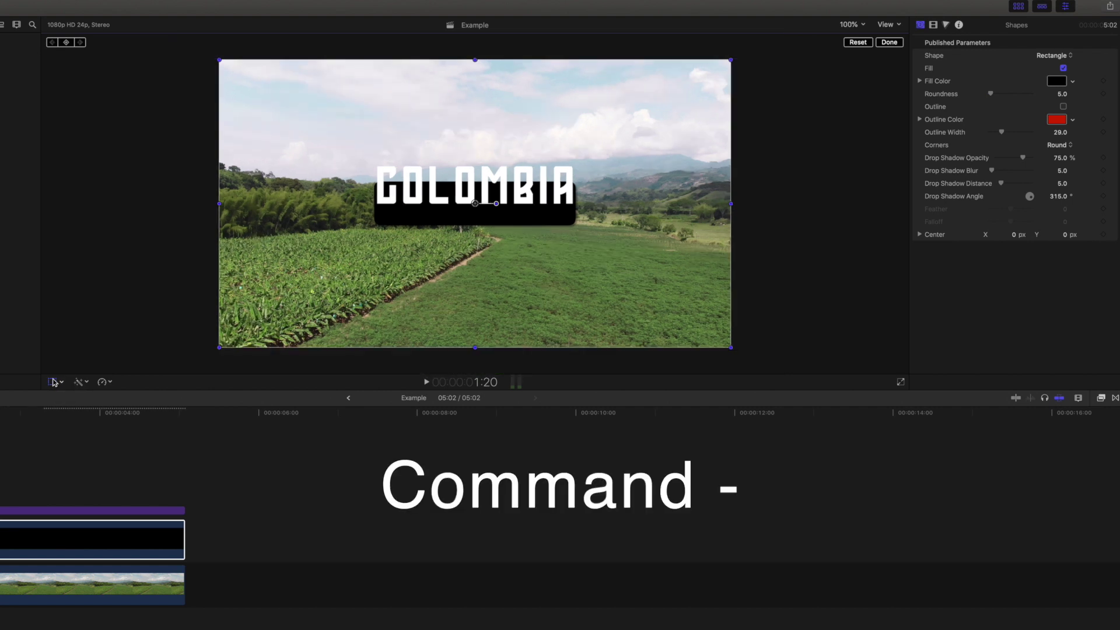
drag(474, 60, 482, 16)
drag(475, 198, 475, 184)
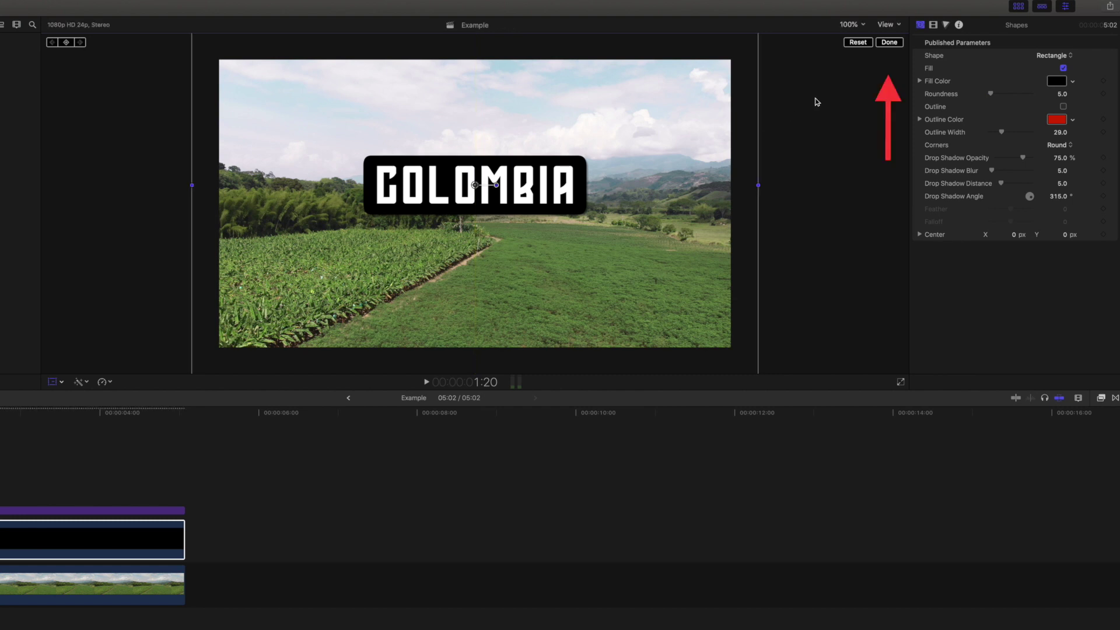
click(893, 43)
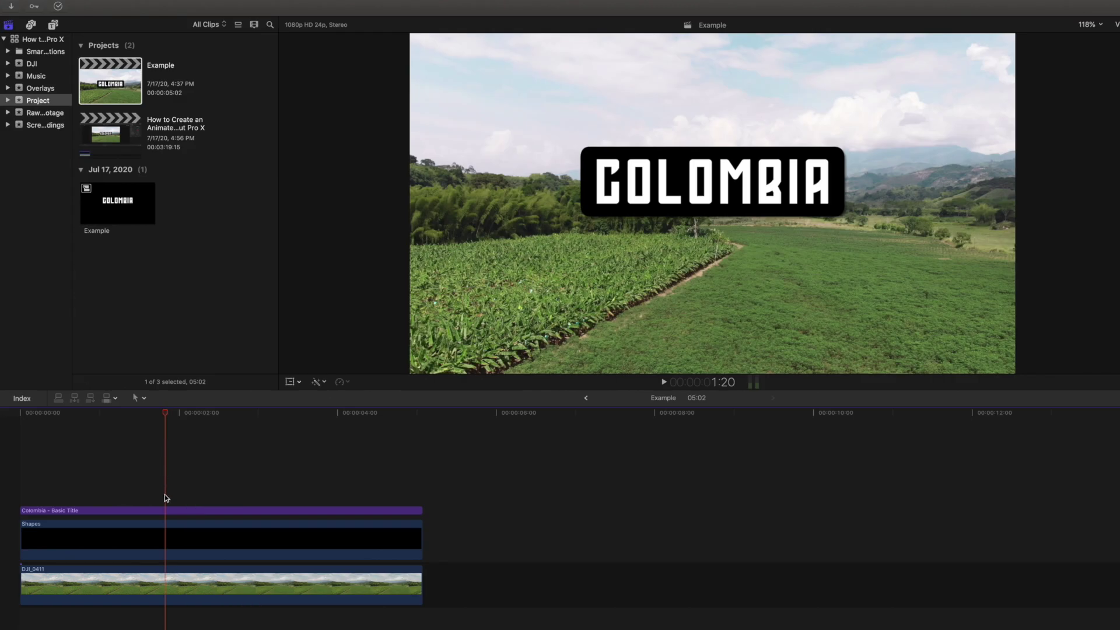
- Combine the Colombia title and Shapes clips into a compound clip named Tutorial
click(167, 509)
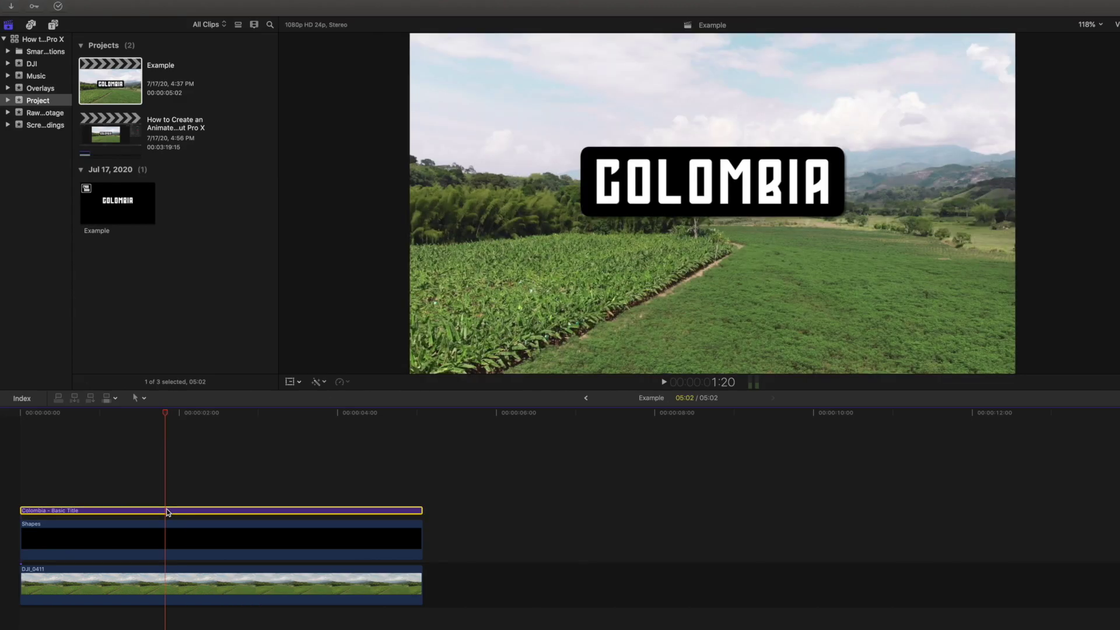
super+click(168, 535)
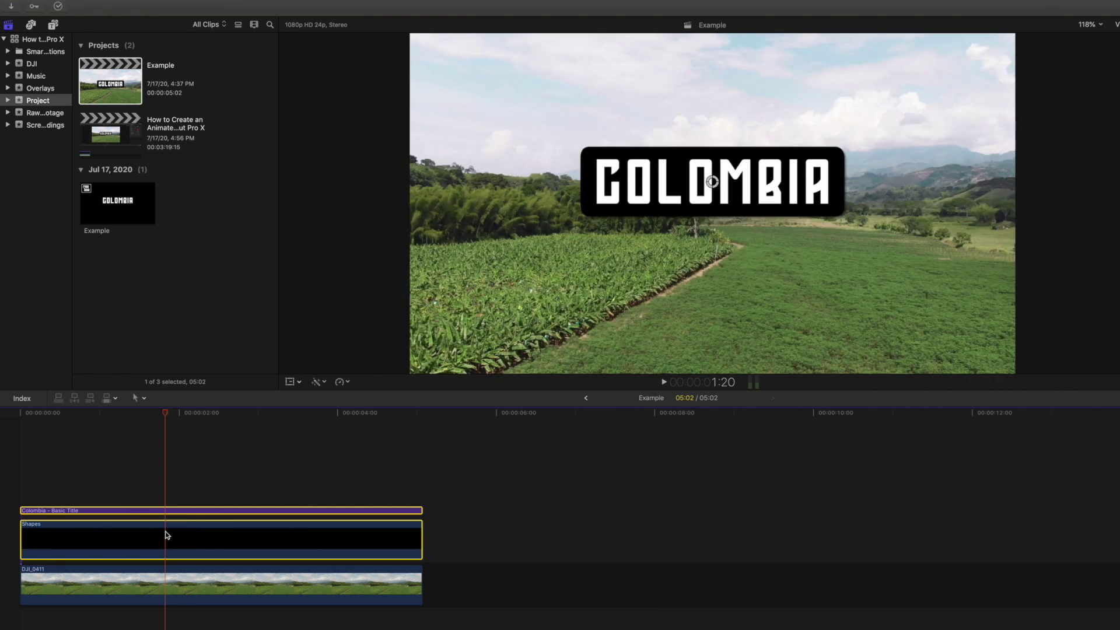
key(alt+g)
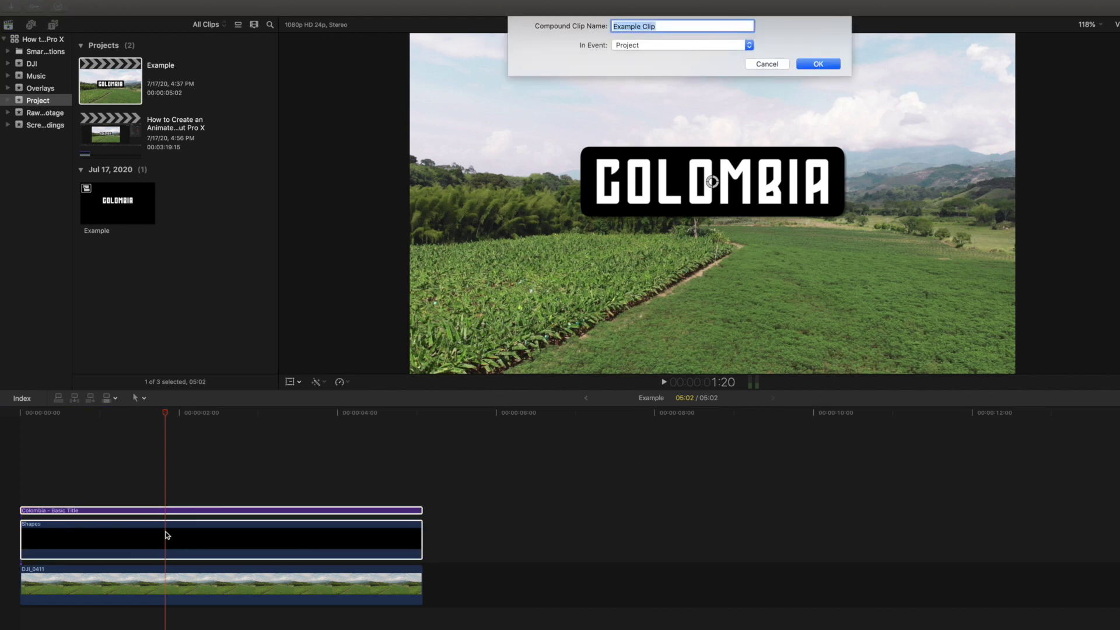
text(Tutorial)
key(Return)
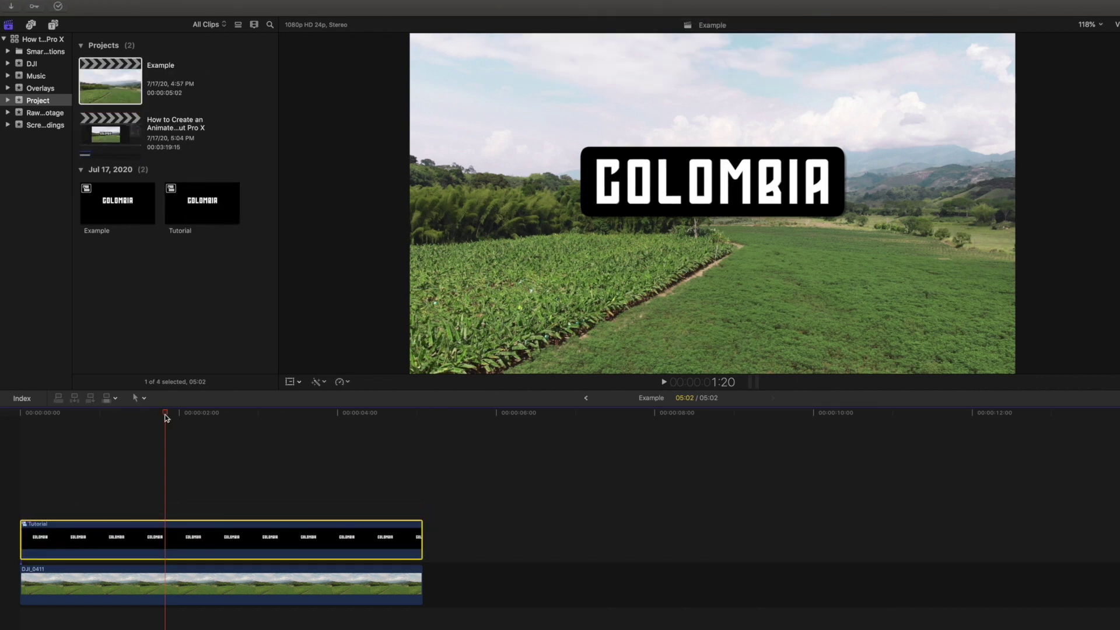
- At the timeline start, add a transform keyframe with Scale (All) set to 0%
drag(166, 416, 12, 431)
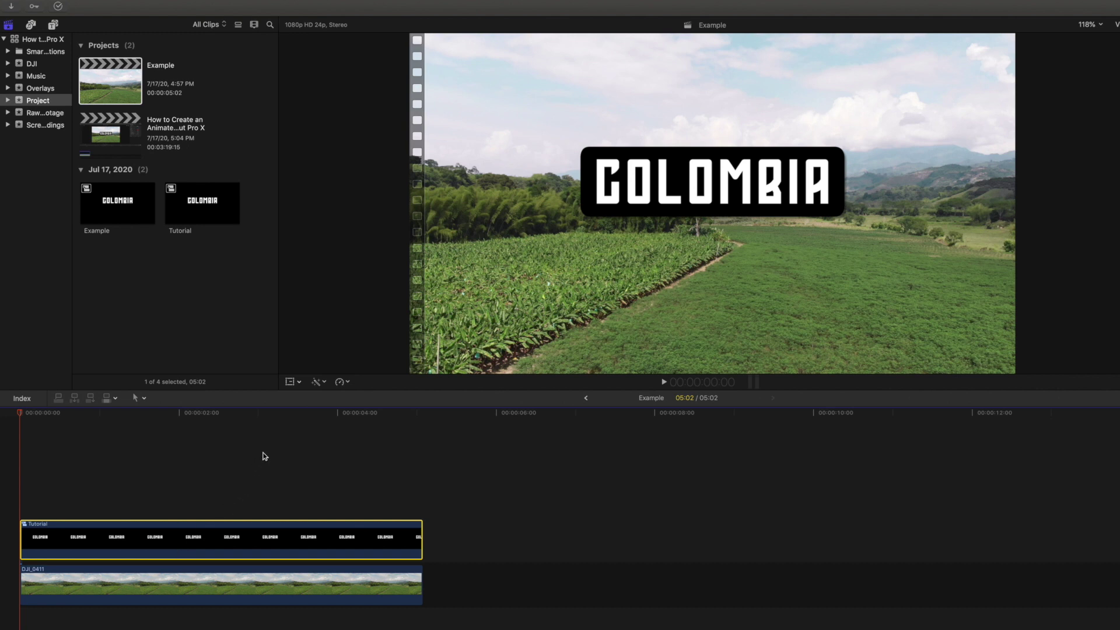
click(292, 381)
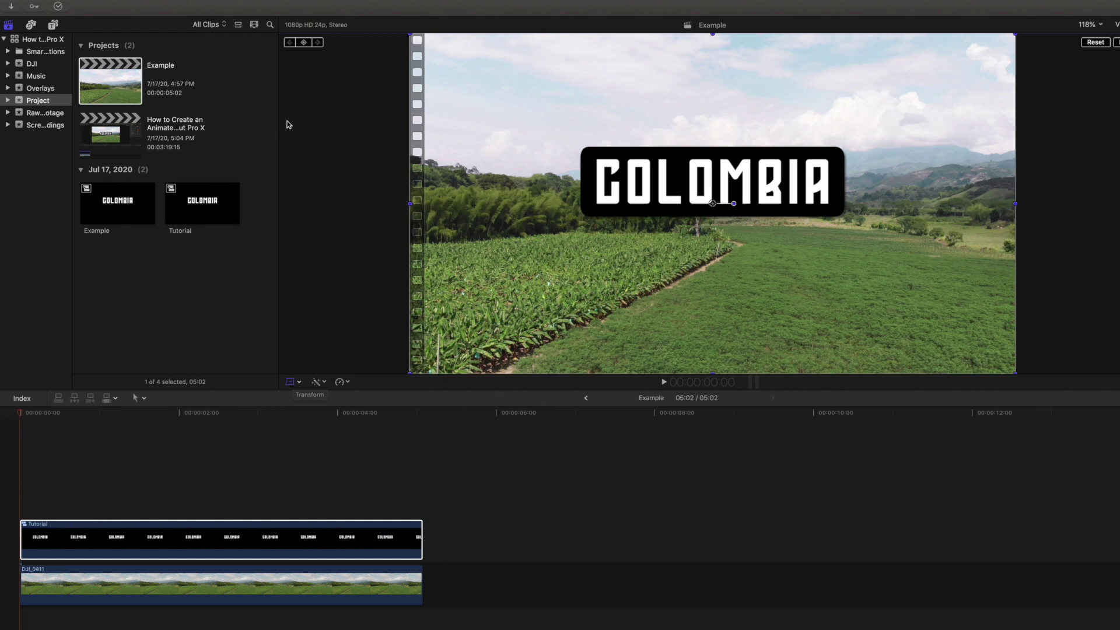
click(303, 43)
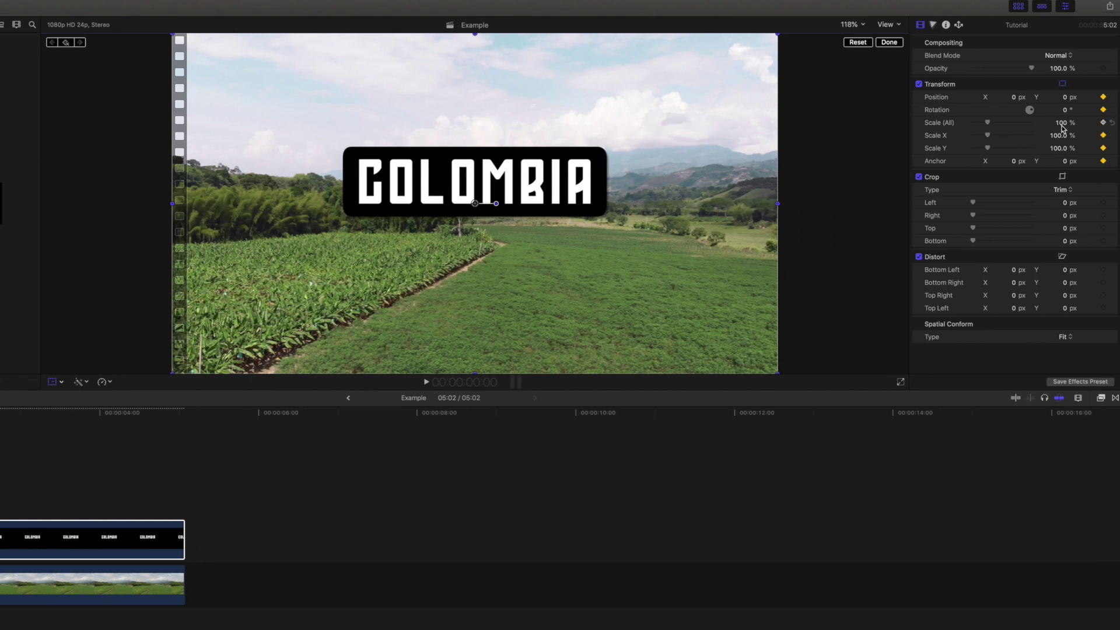
click(1060, 123)
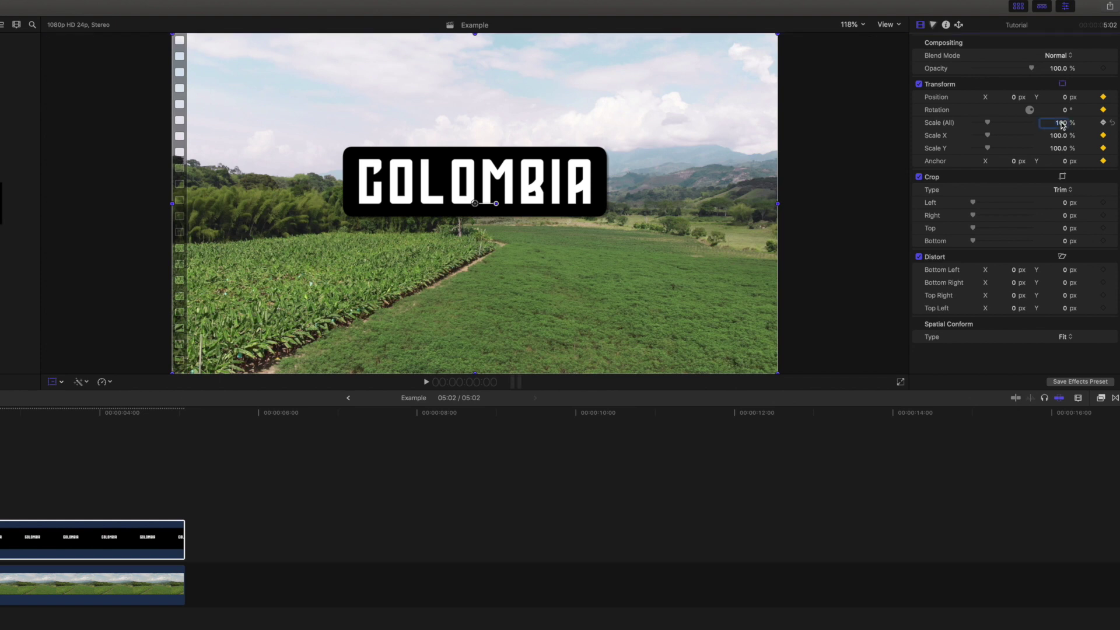
text(0)
key(Return)
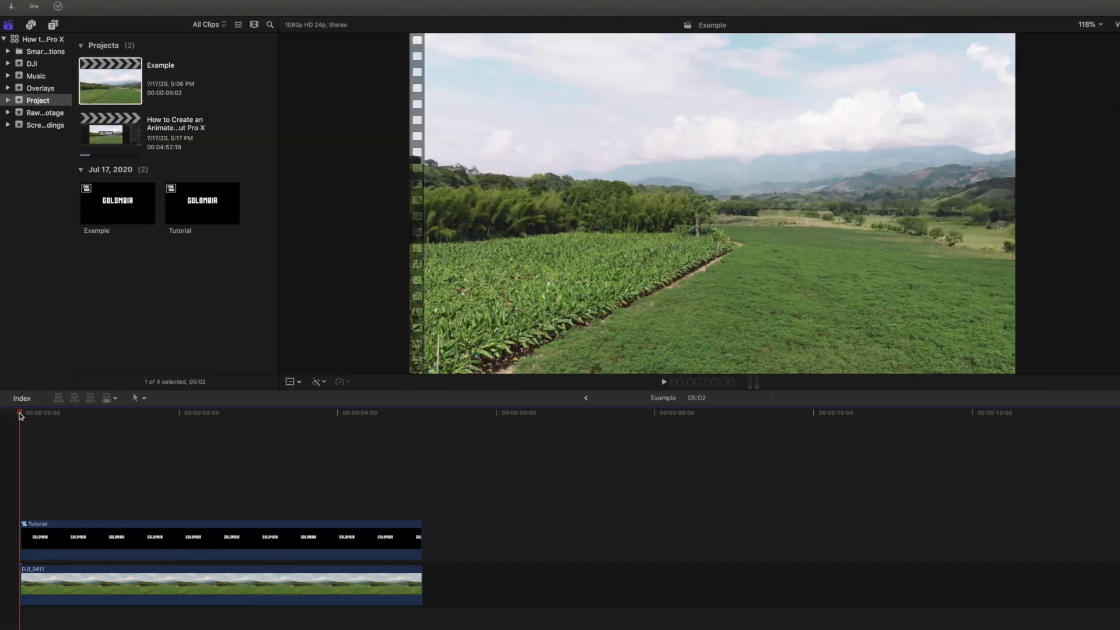
- At about 2:08, keyframe the Tutorial clip to 360° rotation and 100% scale
drag(20, 415, 207, 428)
click(211, 532)
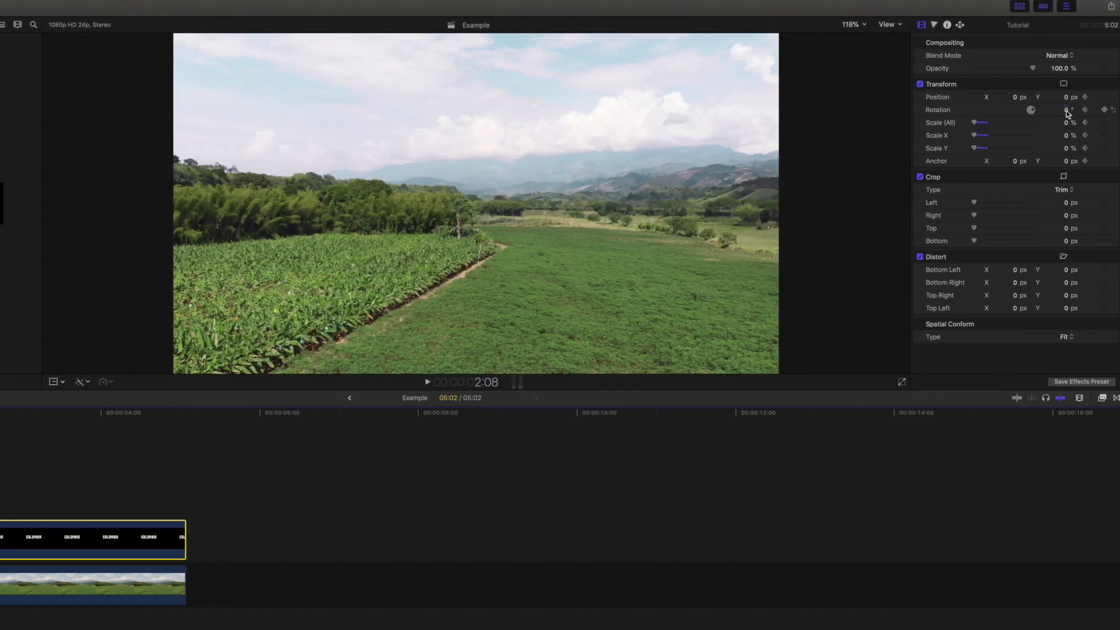
click(1067, 111)
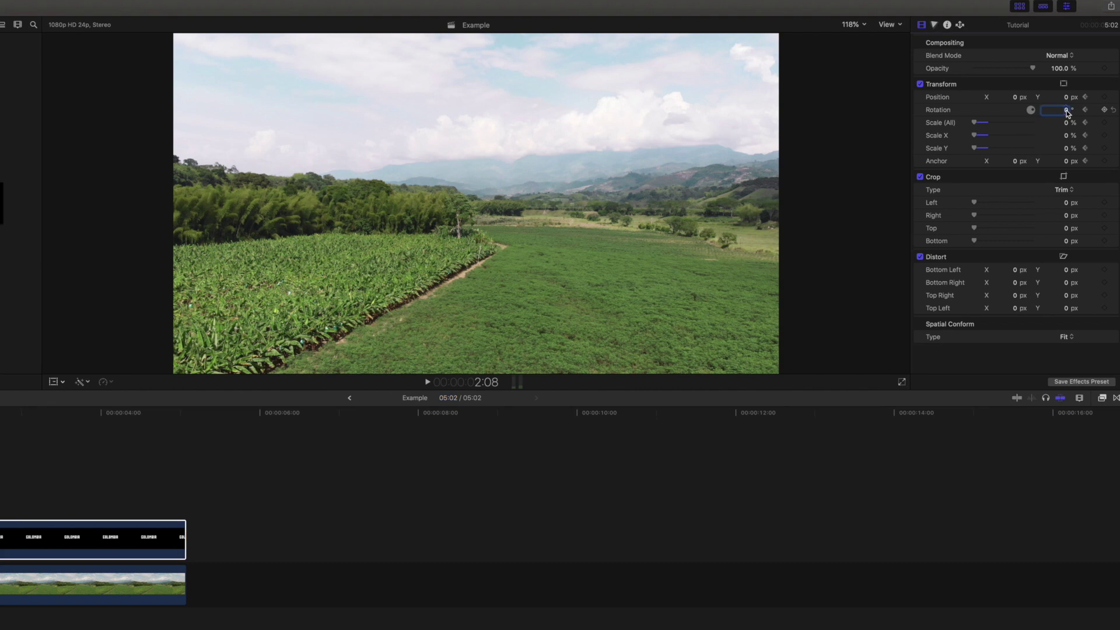
key(Return)
click(1067, 123)
text(100)
key(Return)
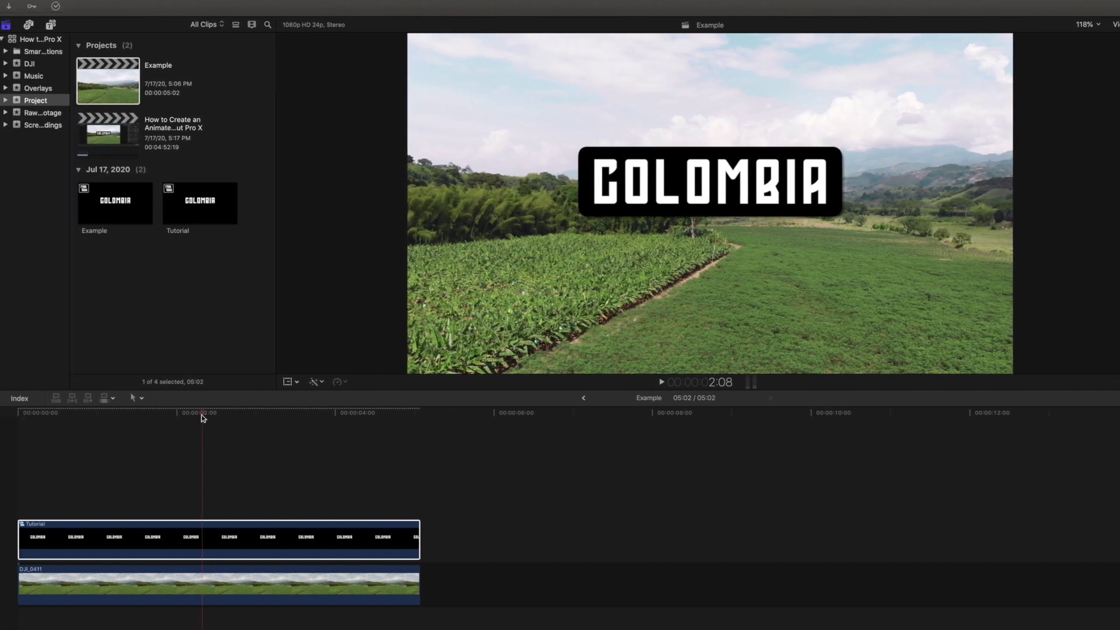
- Preview the spinning COLOMBIA animation, then show the clip's video animation keyframes
click(5, 452)
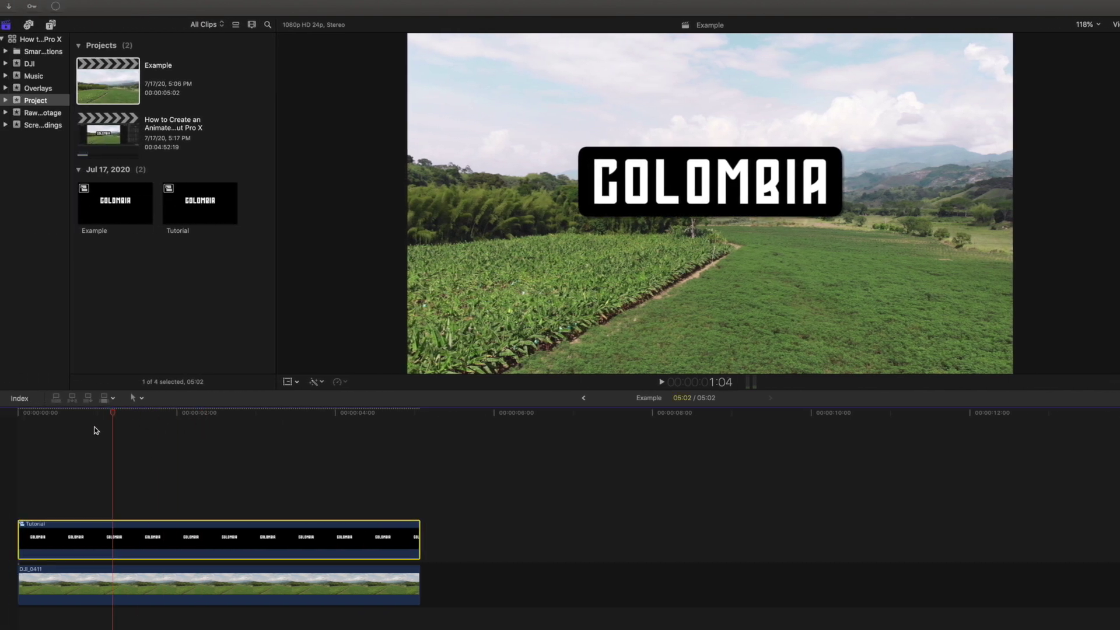
key(space)
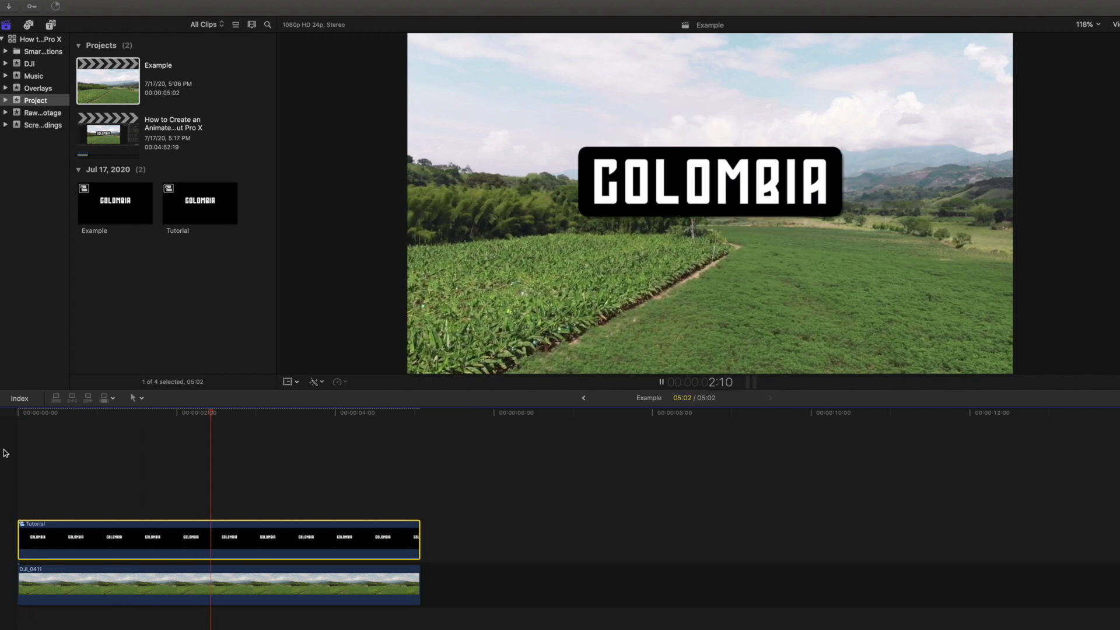
key(space)
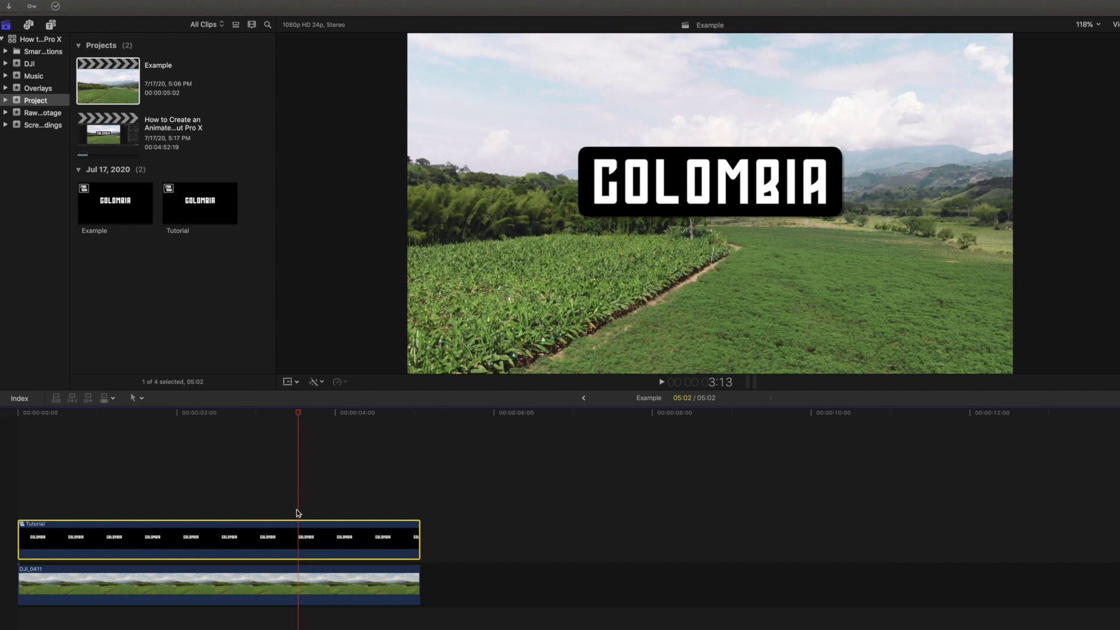
key(ctrl+v)
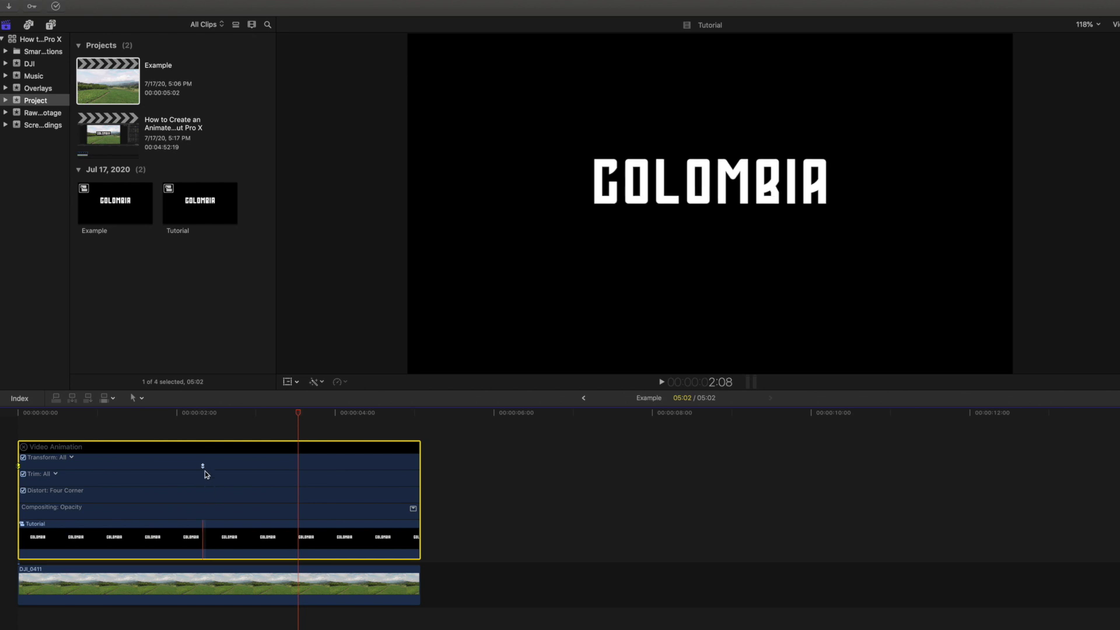
- Move the final transform keyframe earlier to about 2:04 and replay the animation from the start
drag(202, 465, 107, 466)
click(23, 447)
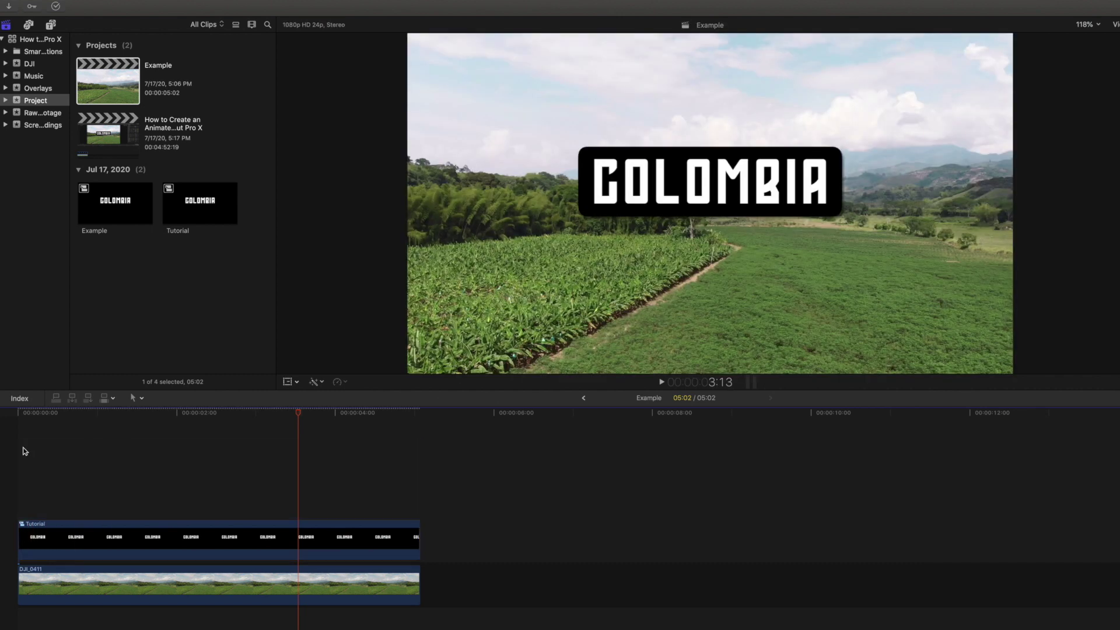
key(Home)
key(space)
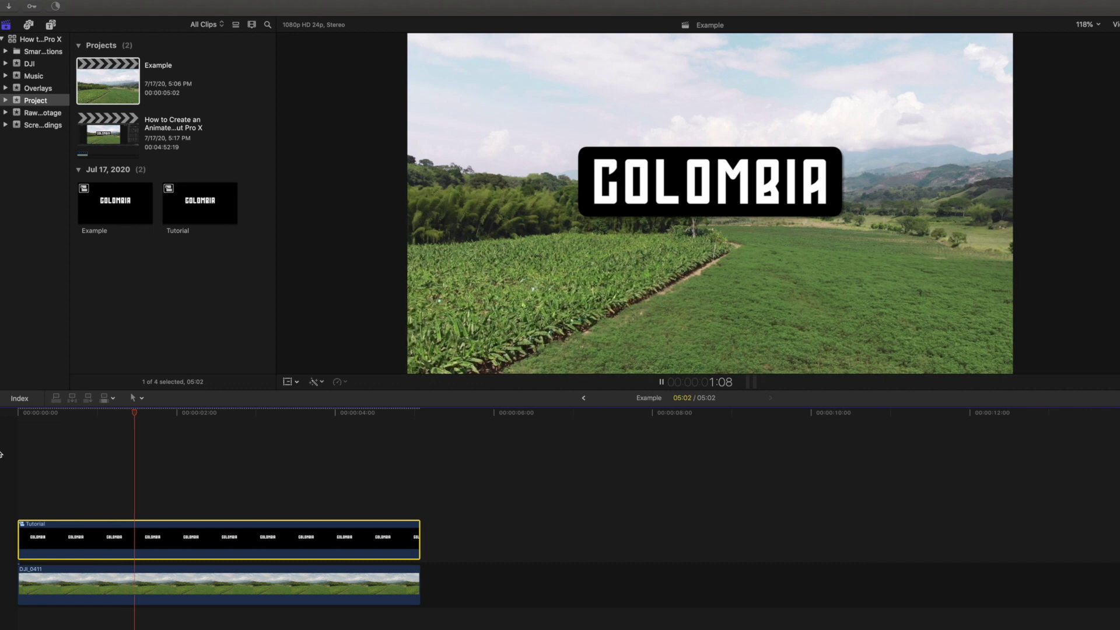